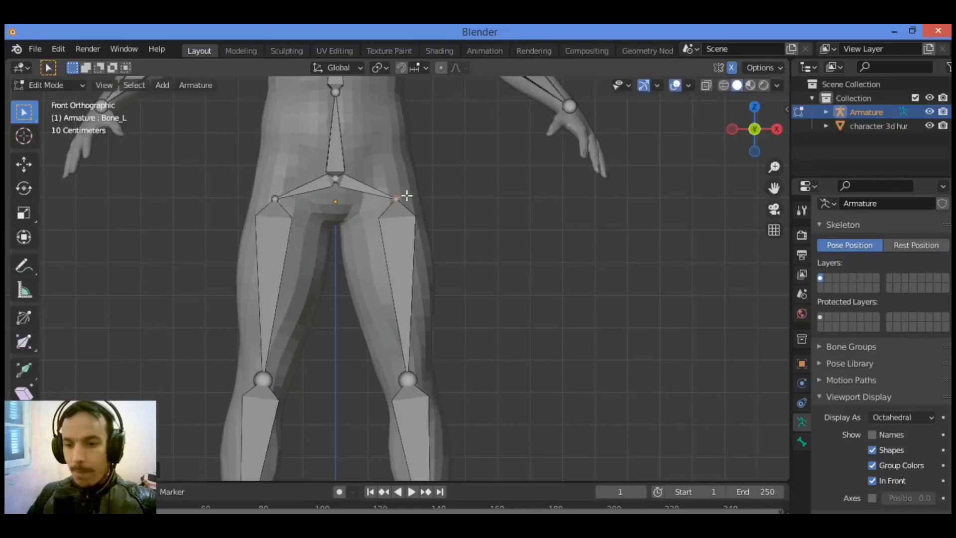
Step: Shift the upper thigh joint slightly forward along the Y axis, as seen in the right side view
{"action": "key", "text": "KP_3"}
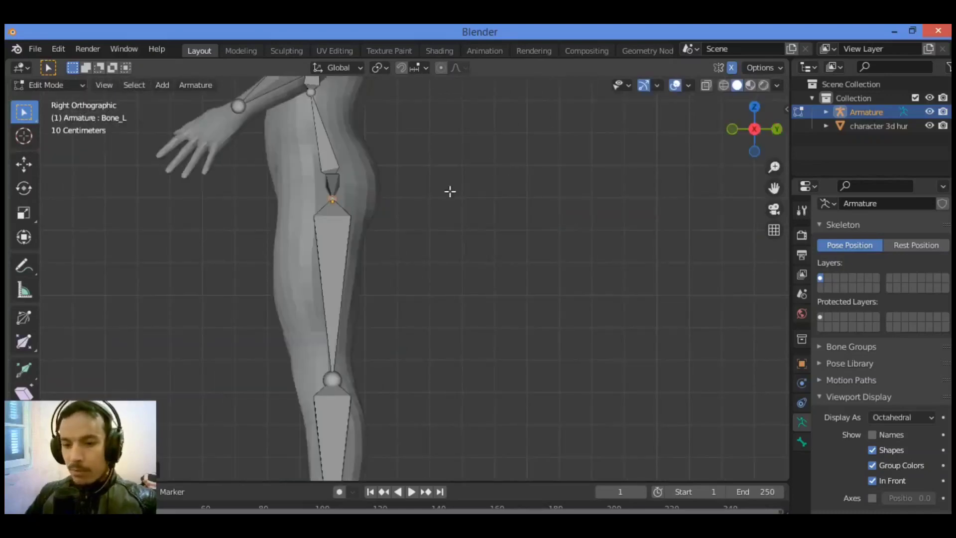
{"action": "key", "text": "g"}
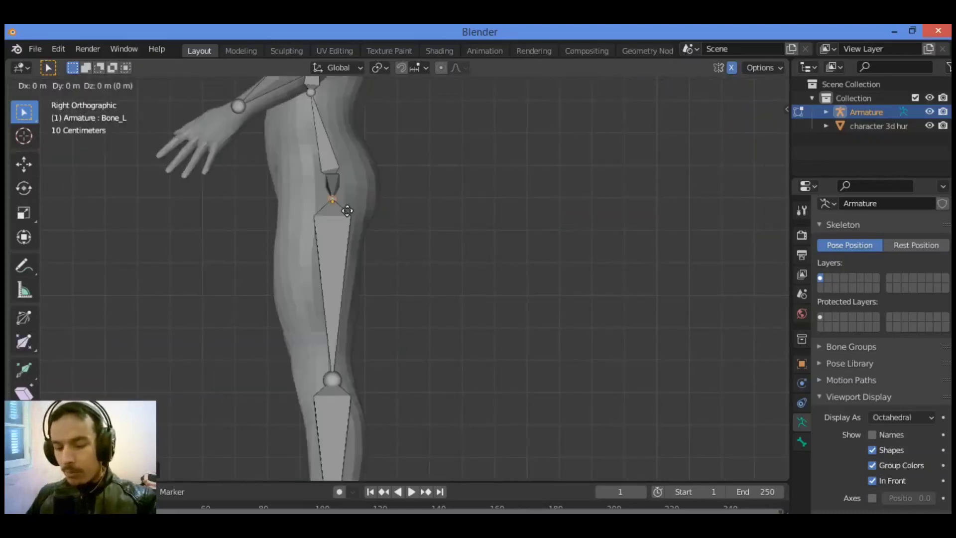
{"action": "key", "text": "y"}
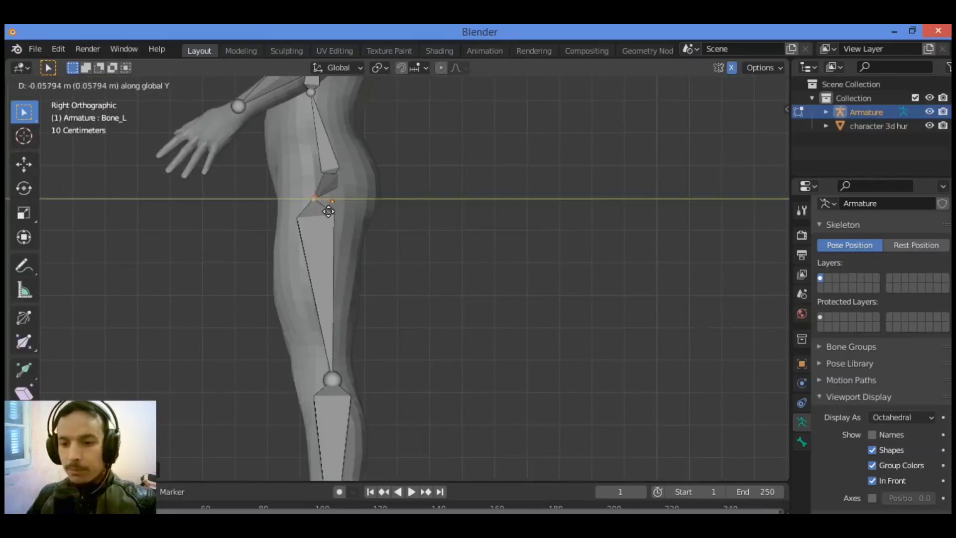
{"action": "left_click", "coordinate": [330, 211]}
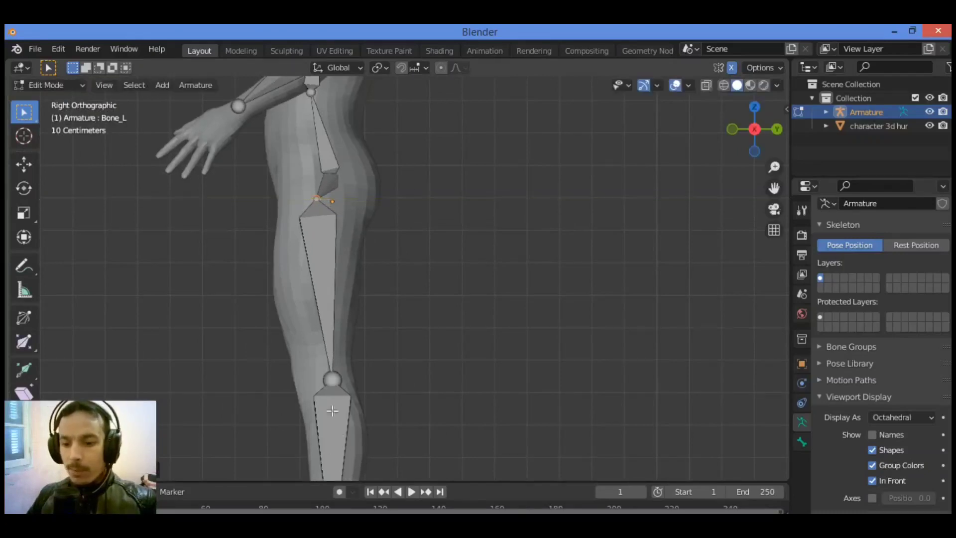
Step: Move the knee joint slightly forward along the Y axis to centre it within the knee
{"action": "left_click", "coordinate": [337, 379]}
{"action": "key", "text": "g"}
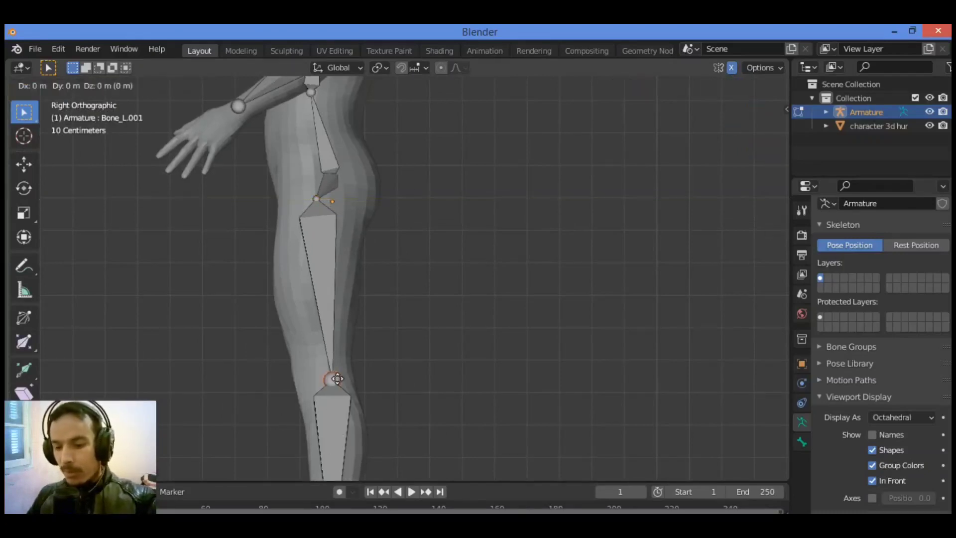
{"action": "key", "text": "y"}
{"action": "left_click", "coordinate": [330, 380]}
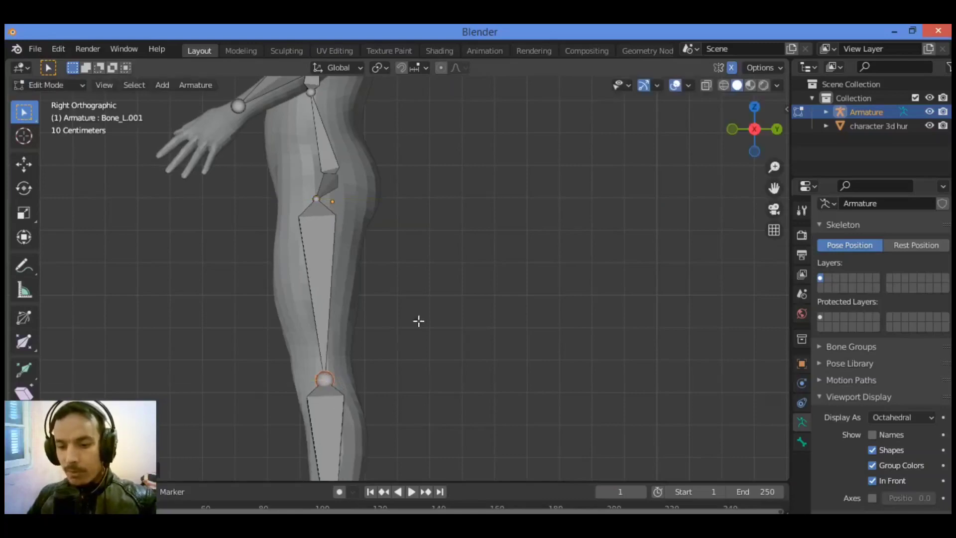
Step: Move the ankle joint slightly forward along Y and lower it along Z into the character's ankle
{"action": "left_click_drag", "start_coordinate": [773, 188], "coordinate": [536, 211]}
{"action": "left_click", "coordinate": [346, 344]}
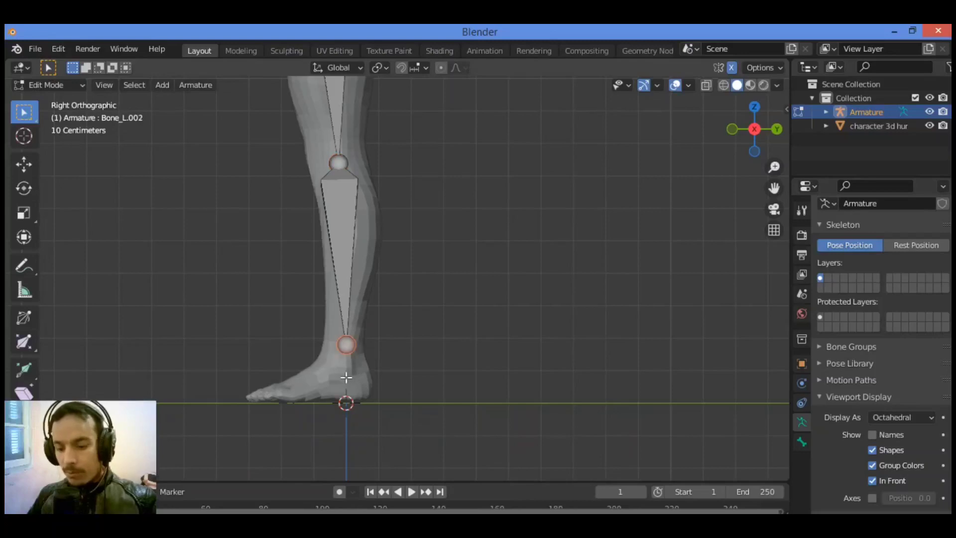
{"action": "key", "text": "g"}
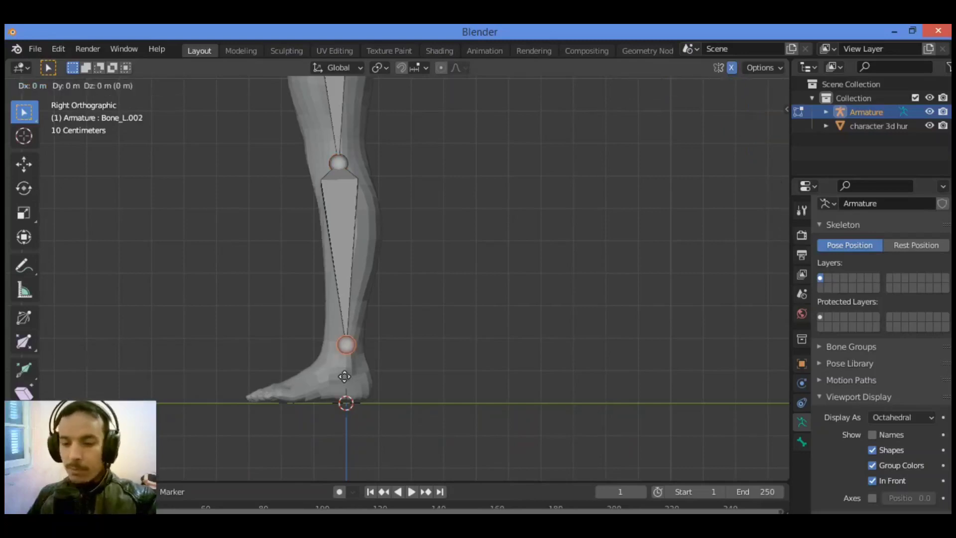
{"action": "key", "text": "y"}
{"action": "left_click", "coordinate": [341, 377]}
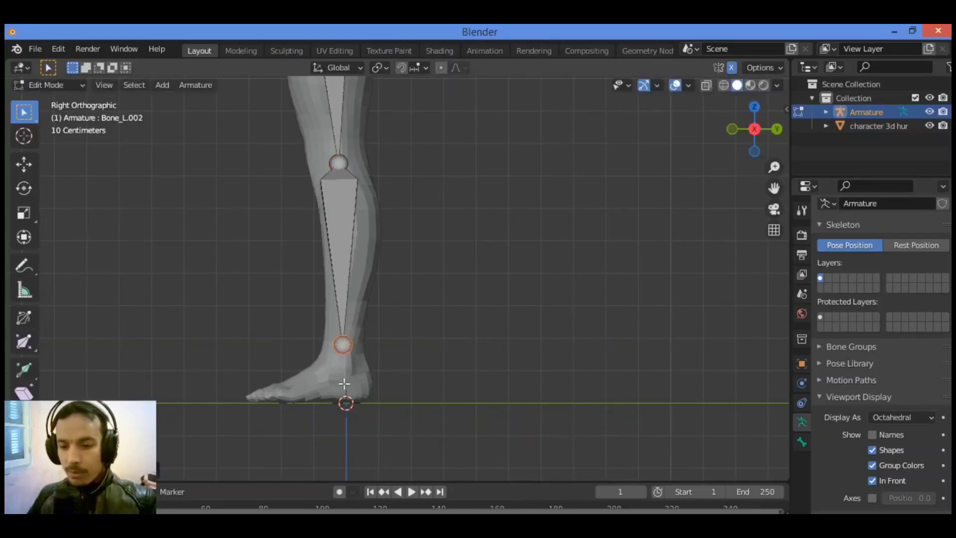
{"action": "key", "text": "g"}
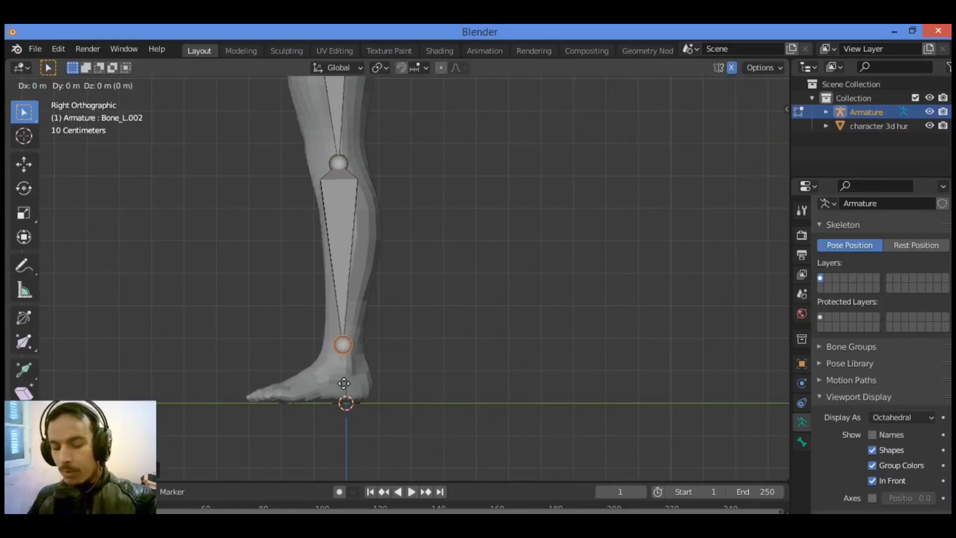
{"action": "key", "text": "z"}
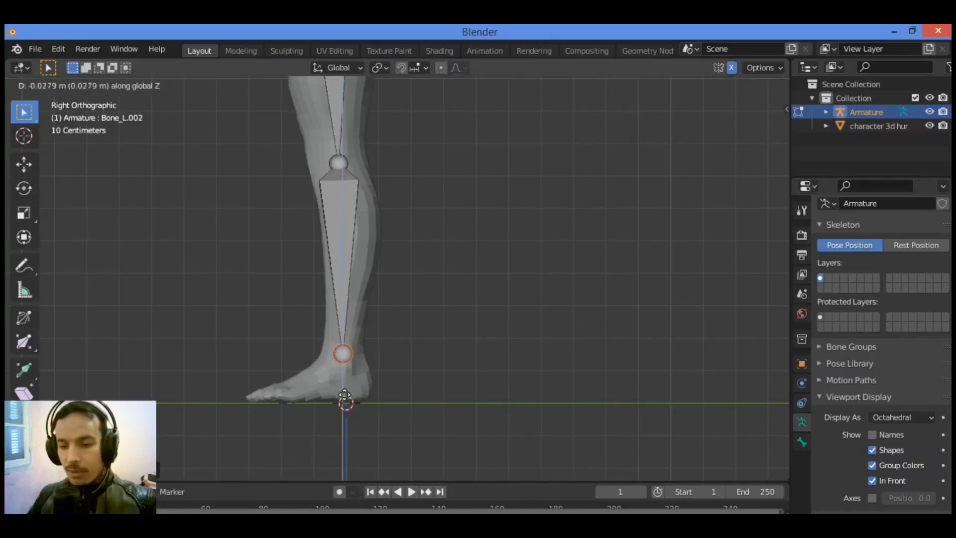
{"action": "left_click", "coordinate": [345, 401]}
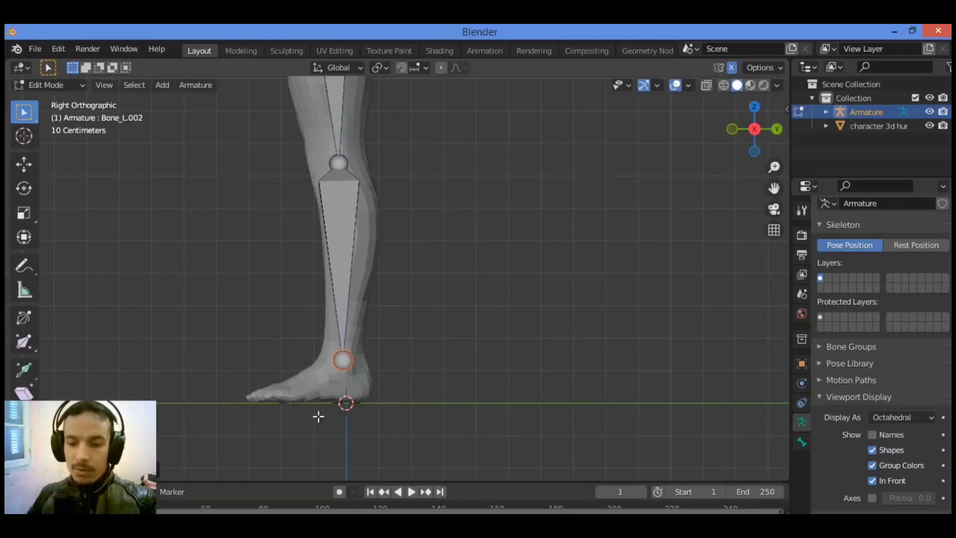
Step: Extrude mirrored foot bones about 0.3 m from the ankle joints to the toes in the right side view
{"action": "left_click_drag", "start_coordinate": [756, 132], "coordinate": [696, 127]}
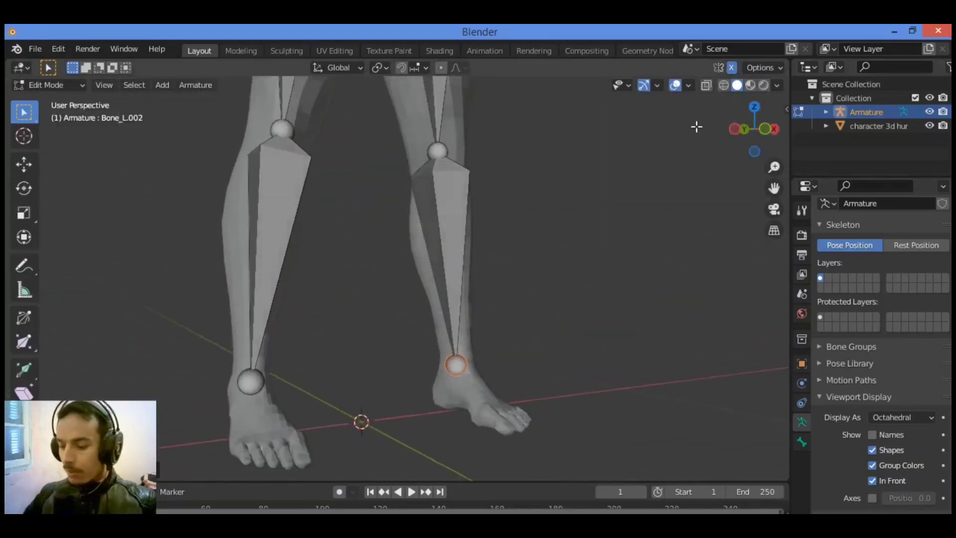
{"action": "key", "text": "KP_5"}
{"action": "key", "text": "KP_7"}
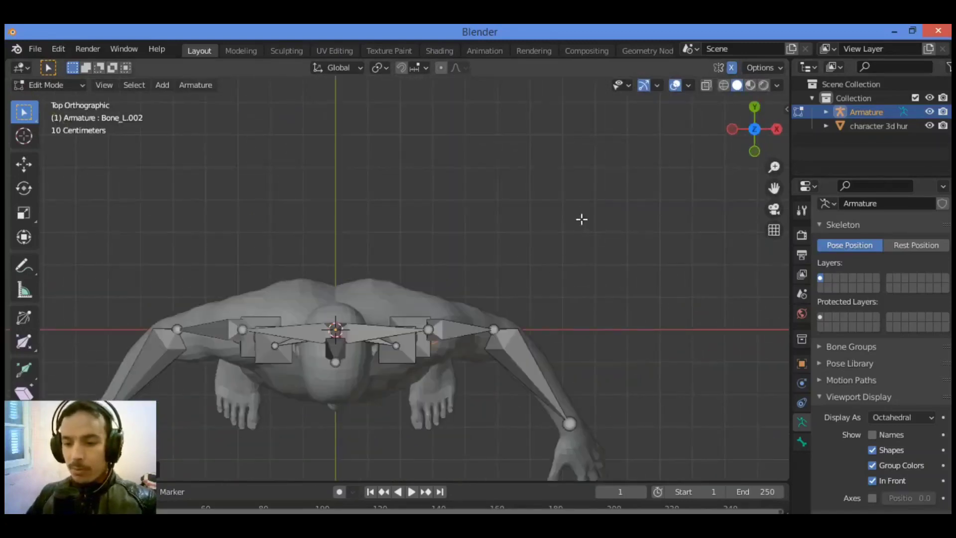
{"action": "mouse_move", "coordinate": [754, 129]}
{"action": "left_mouse_down"}
{"action": "mouse_move", "coordinate": [755, 80]}
{"action": "mouse_move", "coordinate": [739, 128]}
{"action": "mouse_move", "coordinate": [628, 127]}
{"action": "mouse_move", "coordinate": [747, 131]}
{"action": "left_mouse_up"}
{"action": "key", "text": "KP_3"}
{"action": "key", "text": "KP_Decimal"}
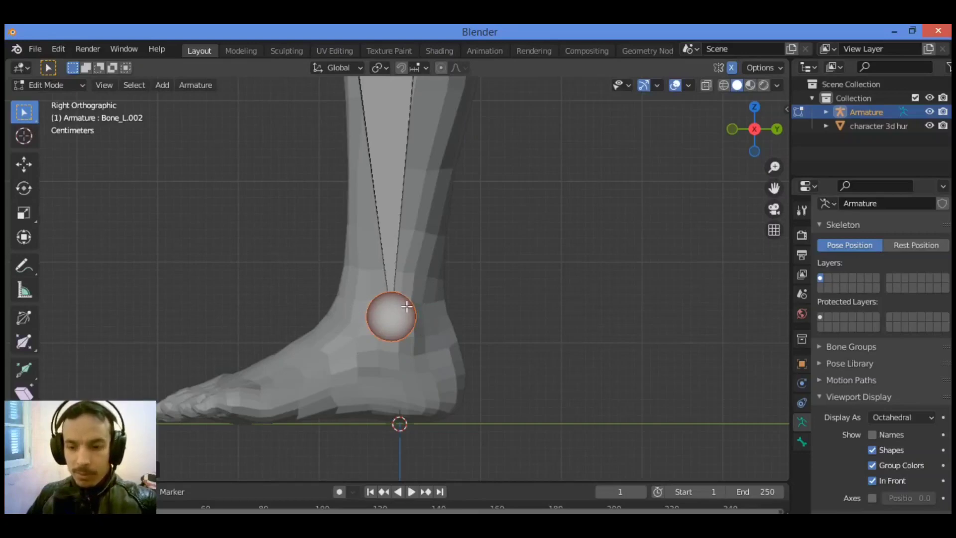
{"action": "key", "text": "shift+e"}
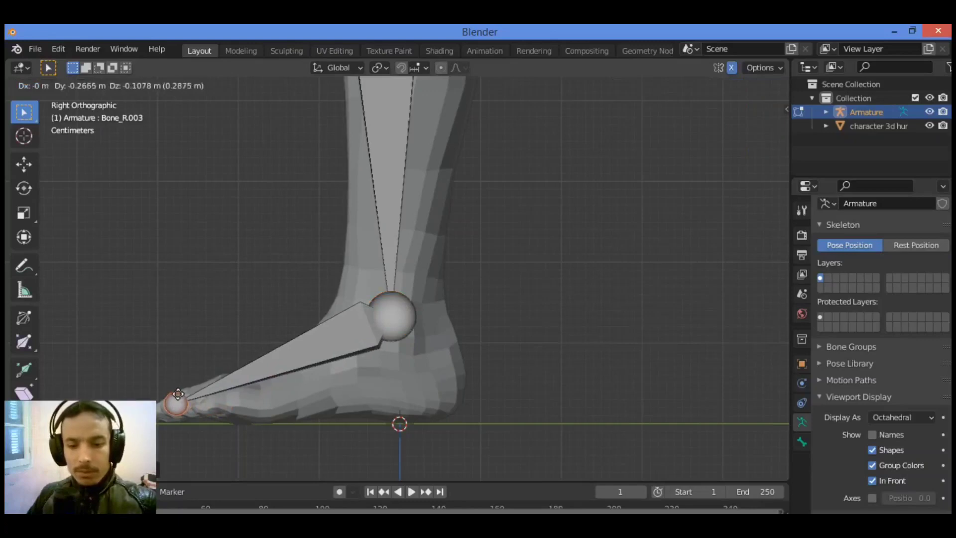
{"action": "left_click", "coordinate": [178, 394]}
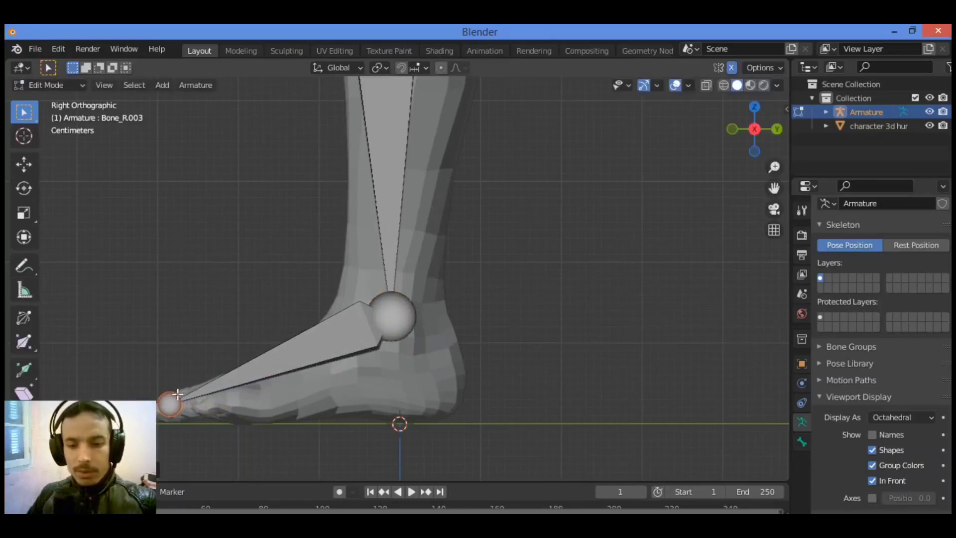
Step: Extrude mirrored heel bones from the ankle joints down to the back of the heels, and check them from the front and side
{"action": "left_click", "coordinate": [410, 313]}
{"action": "key", "text": "e"}
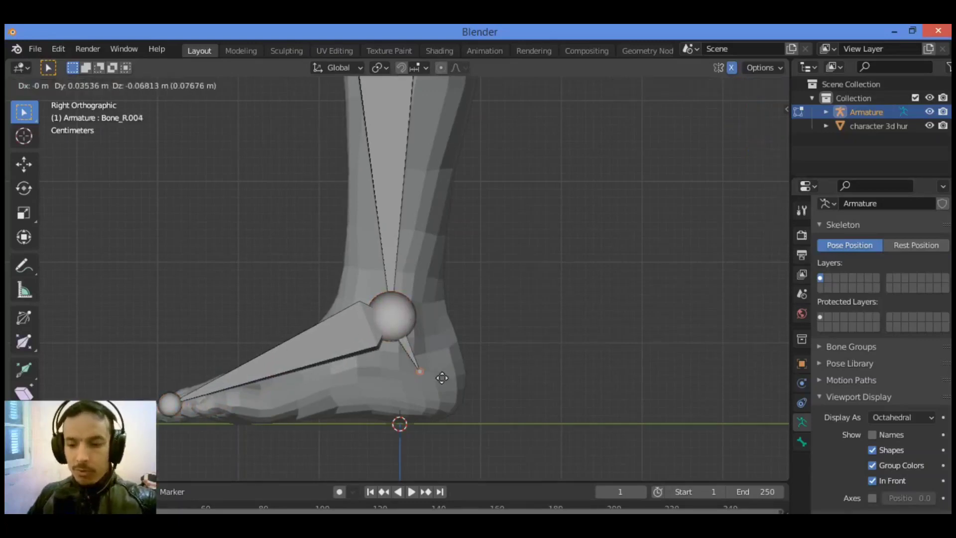
{"action": "left_click", "coordinate": [472, 401]}
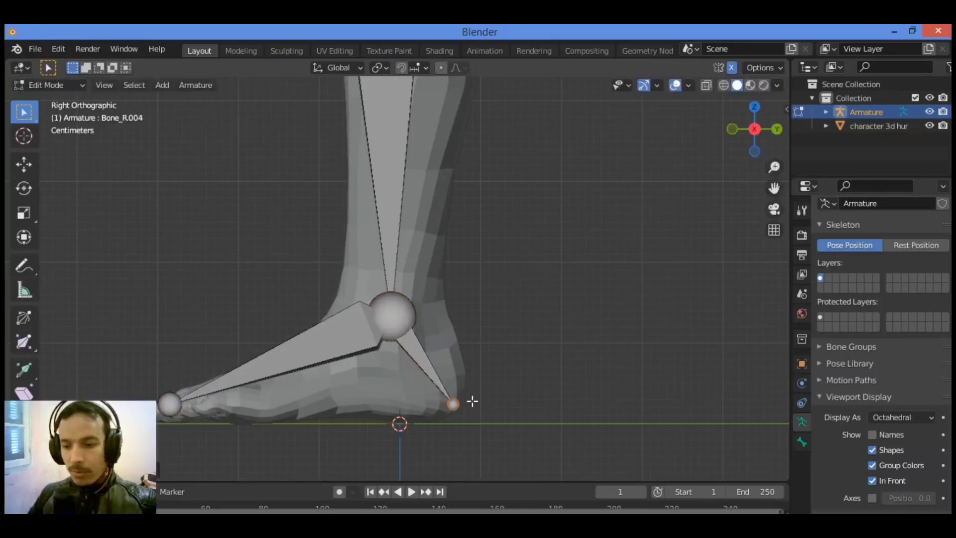
{"action": "key", "text": "KP_1"}
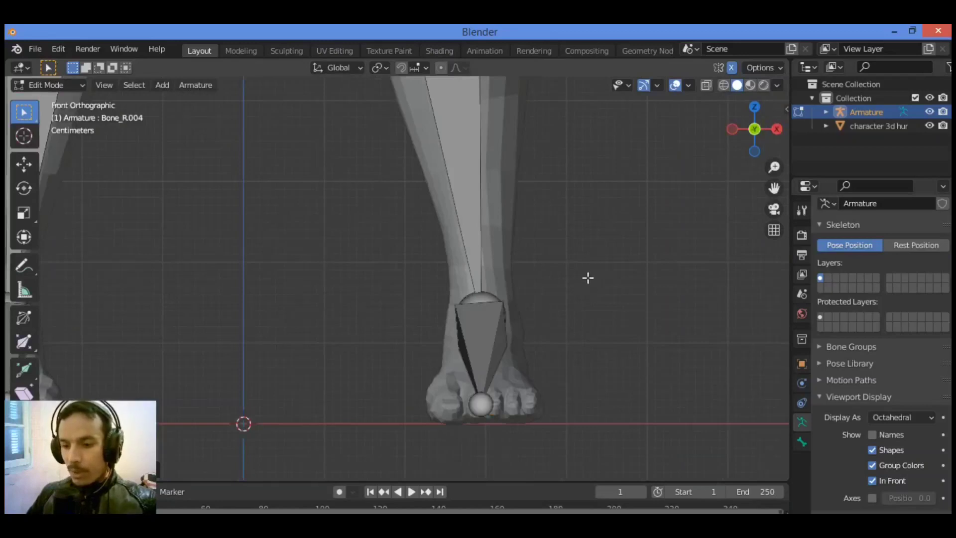
{"action": "key", "text": "KP_3"}
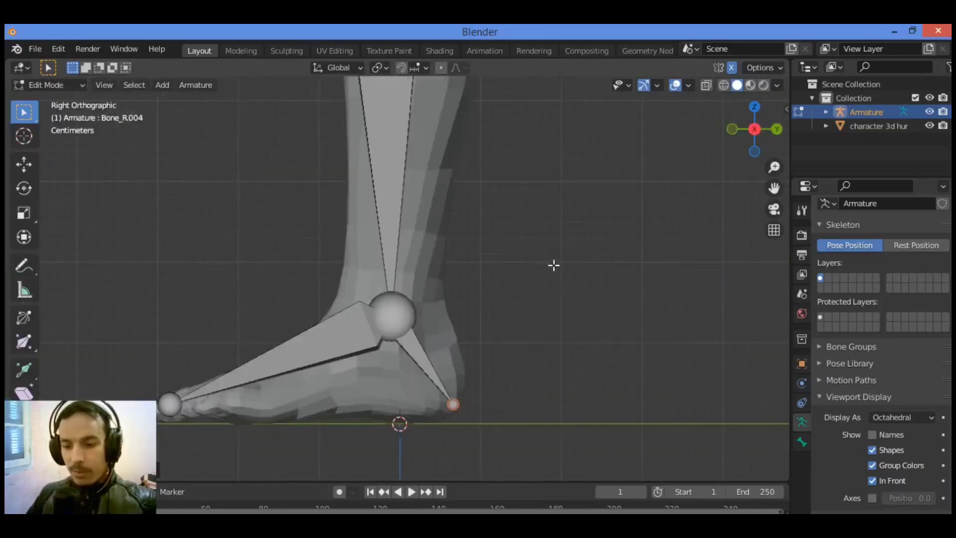
Step: Enlarge the scene hierarchy area and expand the Armature and character 3d human entries to show their contents
{"action": "scroll", "coordinate": [566, 274], "scroll_direction": "down", "scroll_amount": 2}
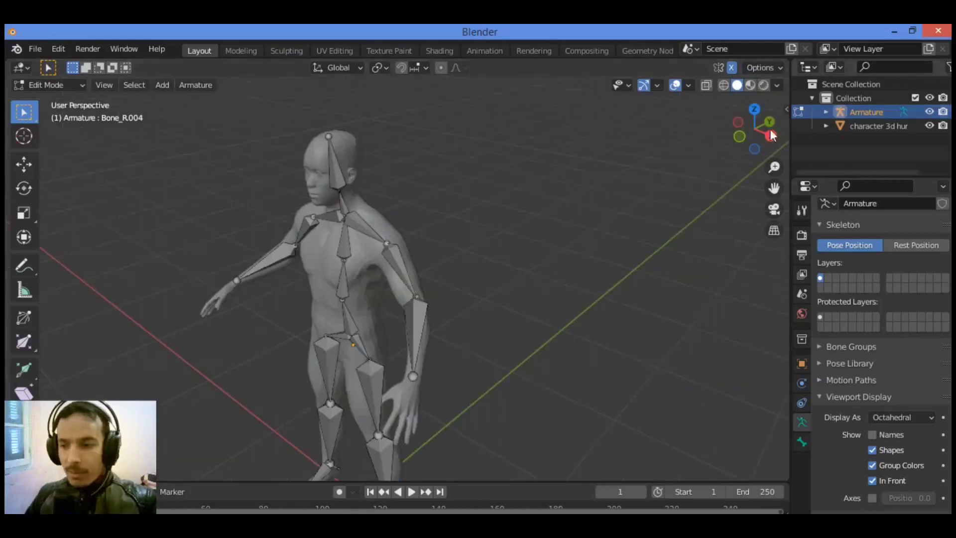
{"action": "mouse_move", "coordinate": [758, 131]}
{"action": "left_mouse_down"}
{"action": "mouse_move", "coordinate": [846, 102]}
{"action": "mouse_move", "coordinate": [788, 101]}
{"action": "mouse_move", "coordinate": [757, 66]}
{"action": "mouse_move", "coordinate": [770, 168]}
{"action": "mouse_move", "coordinate": [862, 1]}
{"action": "mouse_move", "coordinate": [815, 85]}
{"action": "mouse_move", "coordinate": [800, 138]}
{"action": "mouse_move", "coordinate": [771, 139]}
{"action": "left_mouse_up"}
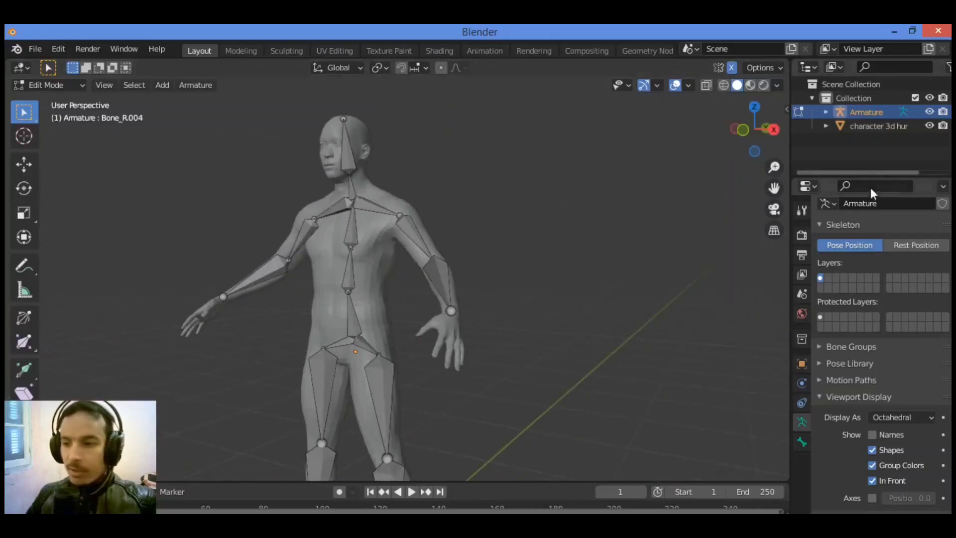
{"action": "left_click_drag", "start_coordinate": [870, 178], "coordinate": [851, 333]}
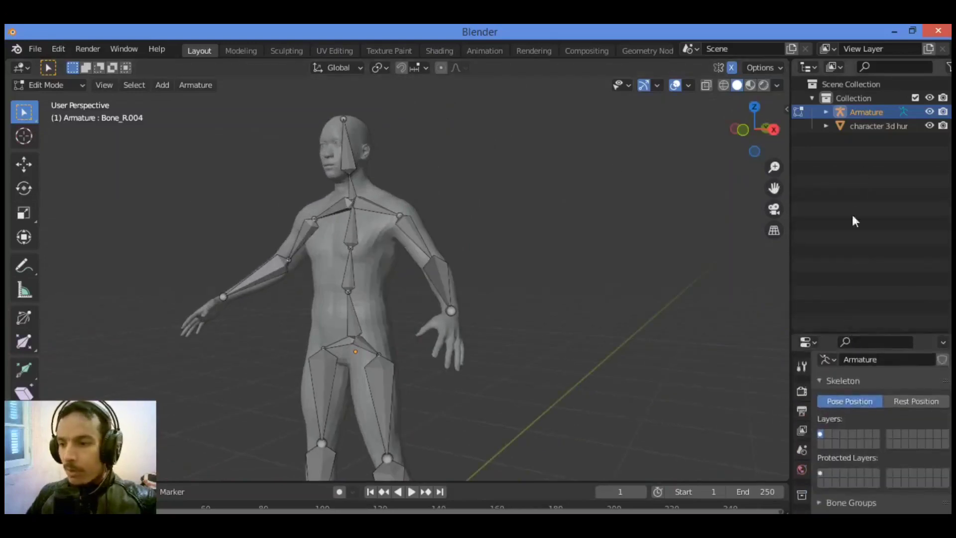
{"action": "left_click", "coordinate": [825, 126]}
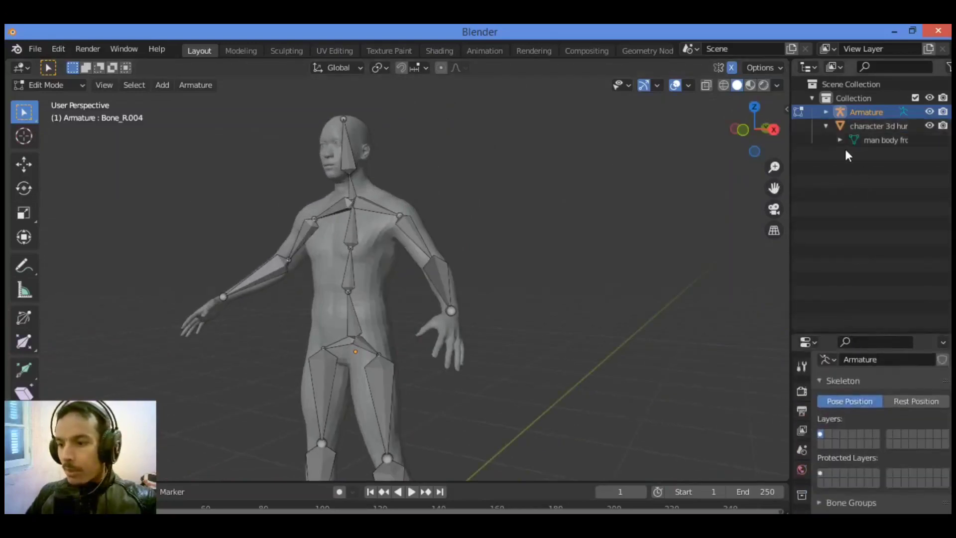
{"action": "left_click", "coordinate": [840, 140]}
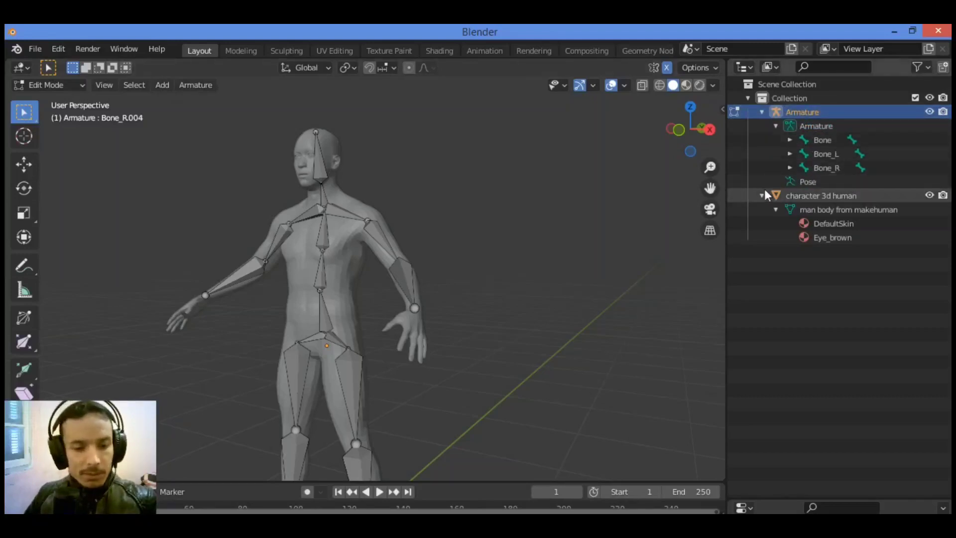
Step: Expand the root entry Bone in the armature hierarchy and select that lower spine bone
{"action": "left_click", "coordinate": [789, 140]}
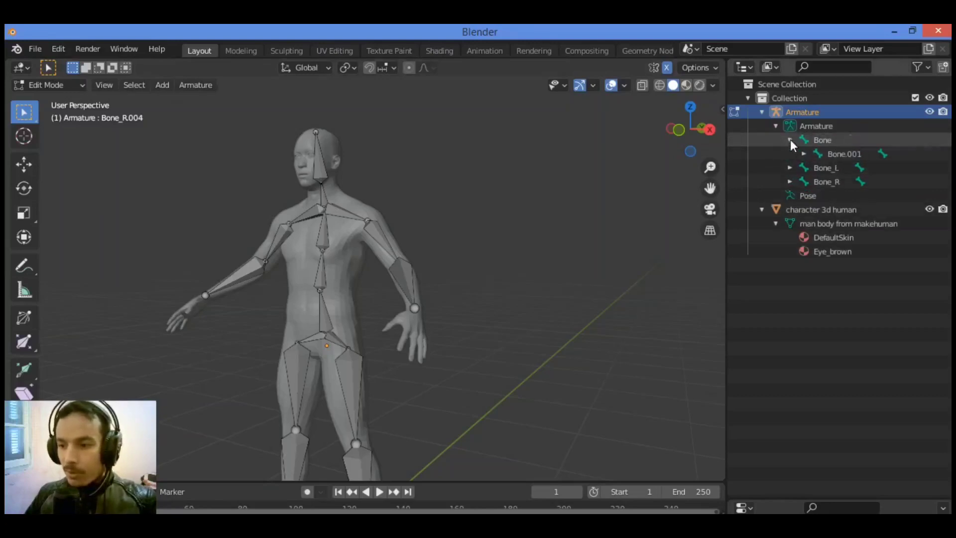
{"action": "left_click", "coordinate": [826, 139]}
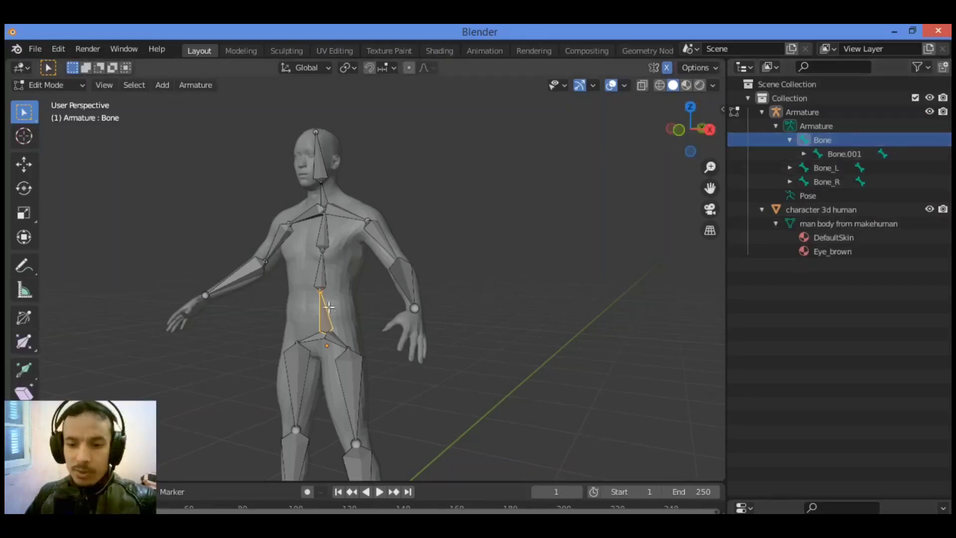
{"action": "scroll", "coordinate": [367, 283], "scroll_direction": "up", "scroll_amount": 3}
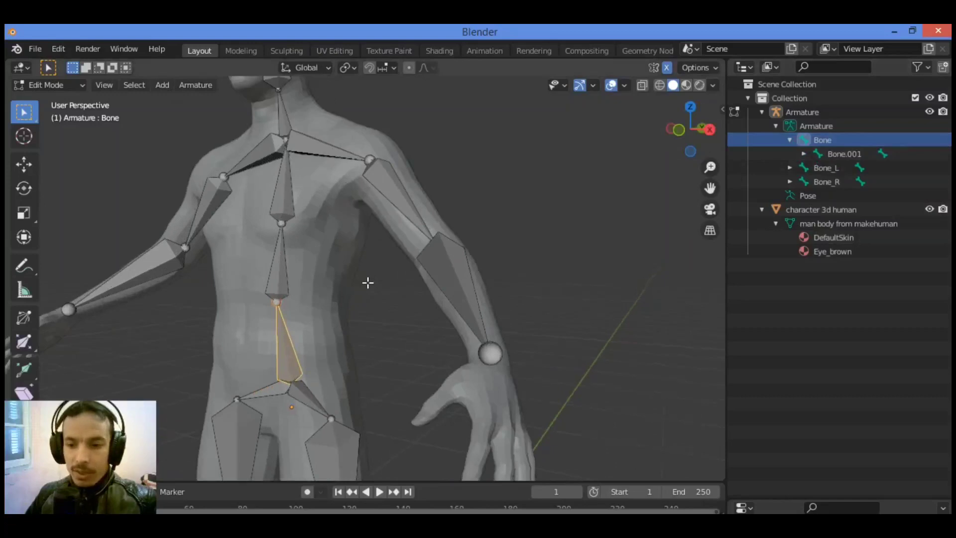
{"action": "scroll", "coordinate": [367, 283], "scroll_direction": "down", "scroll_amount": 2}
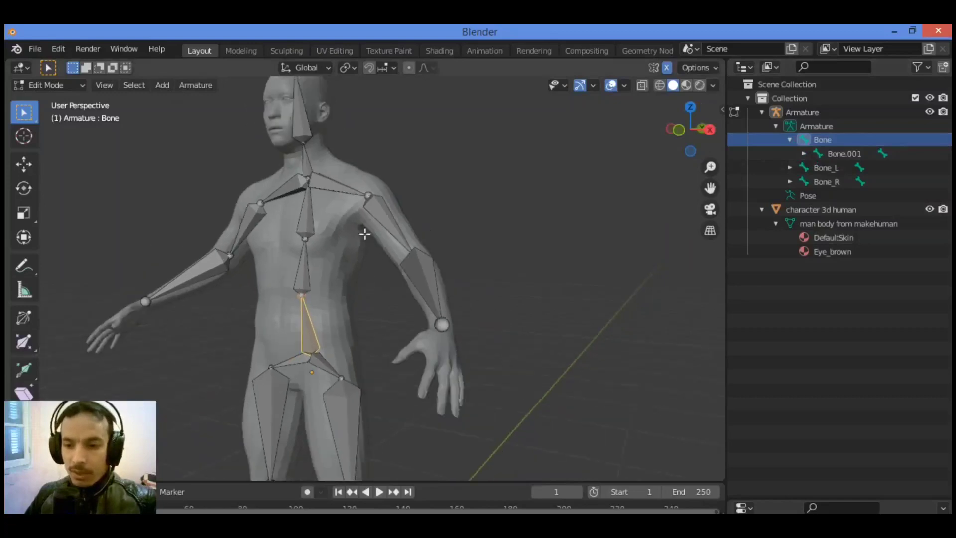
Step: Expand Bone.001 and Bone.002 in the hierarchy, along with the Bone.003, Bone.002_L and Bone.002_R branches beneath them
{"action": "left_click", "coordinate": [802, 152]}
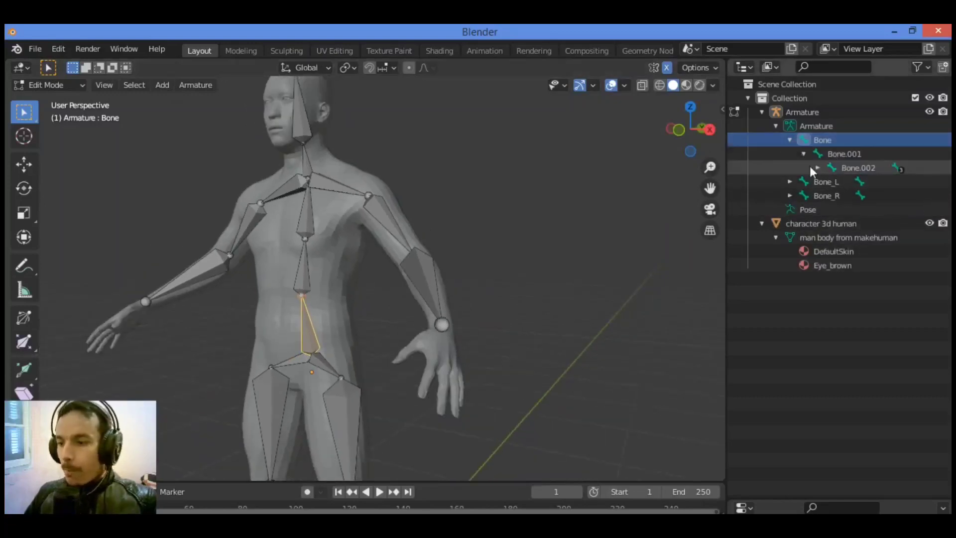
{"action": "left_click", "coordinate": [818, 167]}
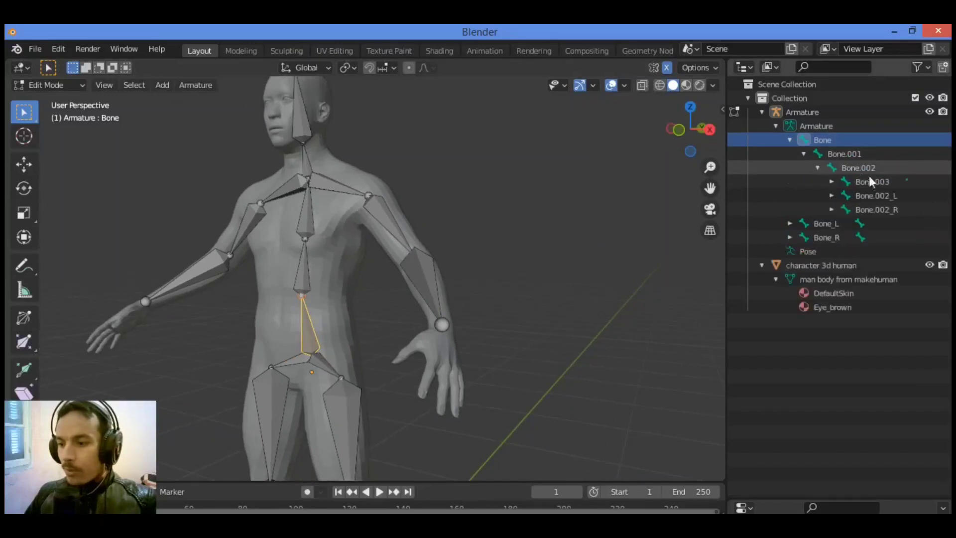
{"action": "left_click", "coordinate": [830, 181]}
{"action": "left_click", "coordinate": [830, 209]}
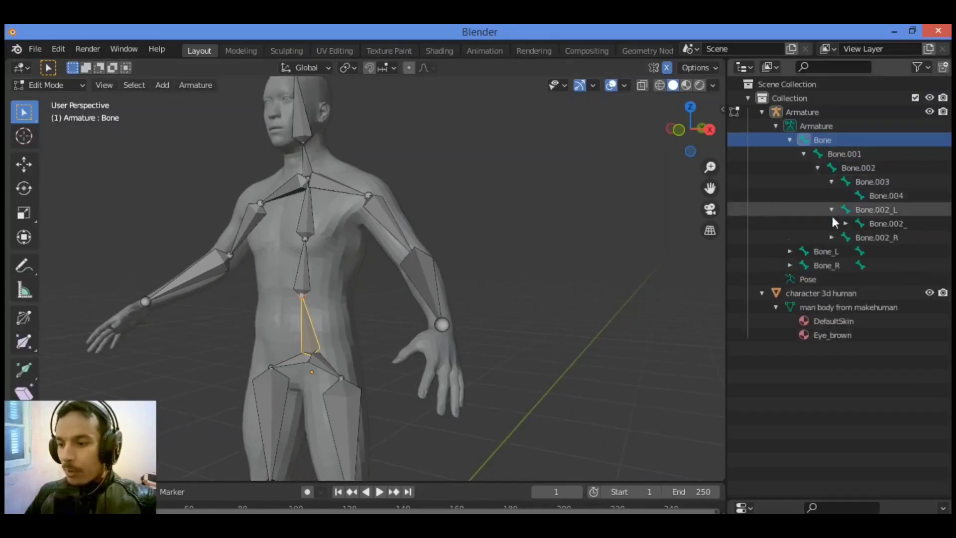
{"action": "left_click", "coordinate": [831, 237]}
{"action": "left_click", "coordinate": [846, 224]}
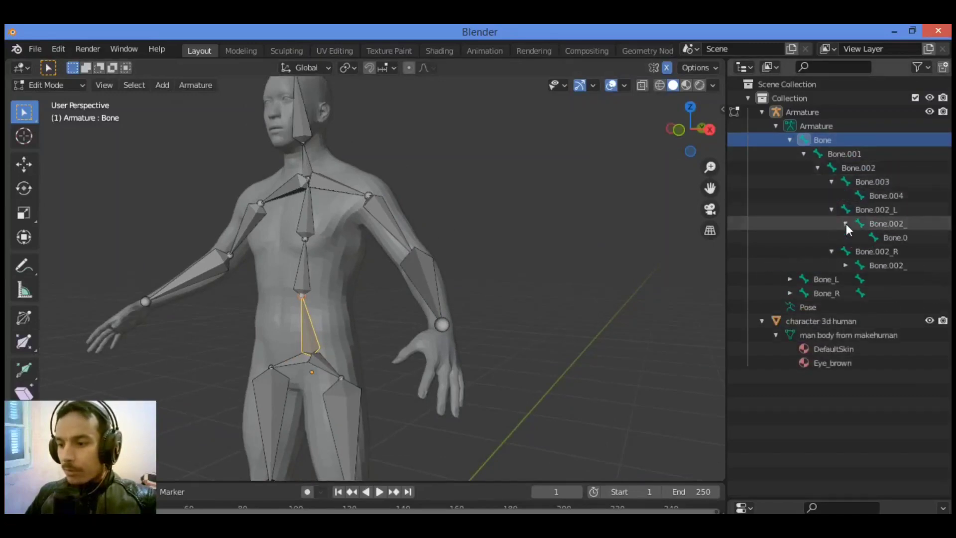
{"action": "left_click", "coordinate": [845, 264]}
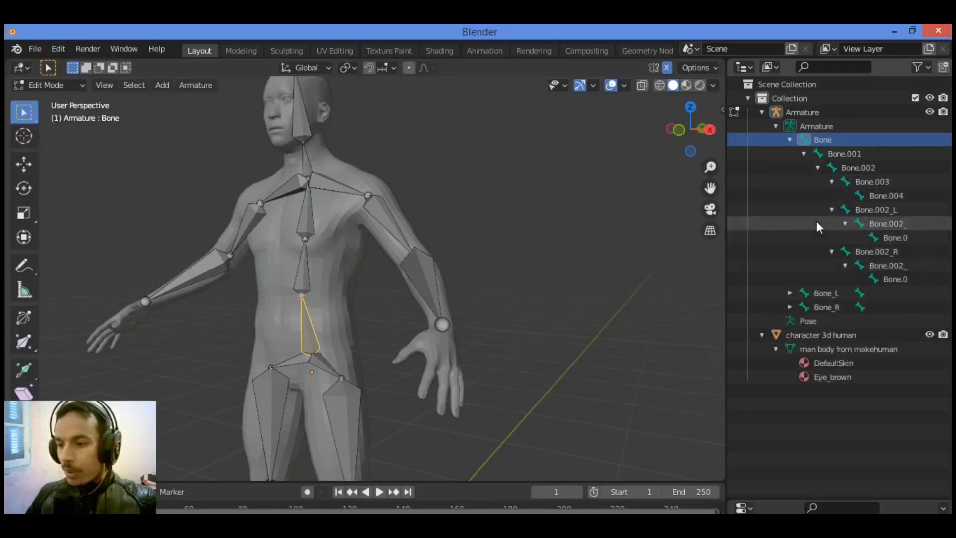
Step: Expand the Bone_L and Bone_R branches in the armature hierarchy down to their lowest foot and heel bones
{"action": "left_click", "coordinate": [790, 294]}
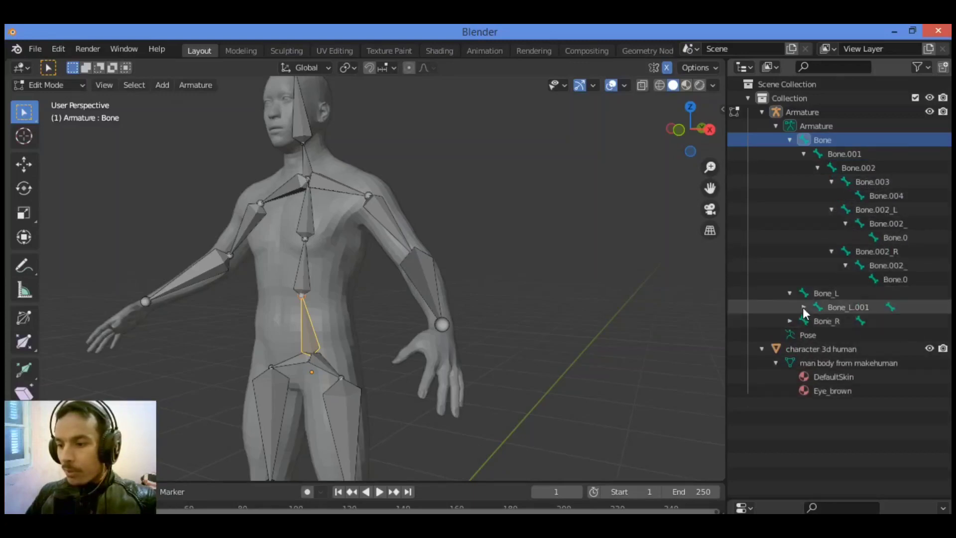
{"action": "left_click", "coordinate": [803, 307]}
{"action": "left_click", "coordinate": [789, 335]}
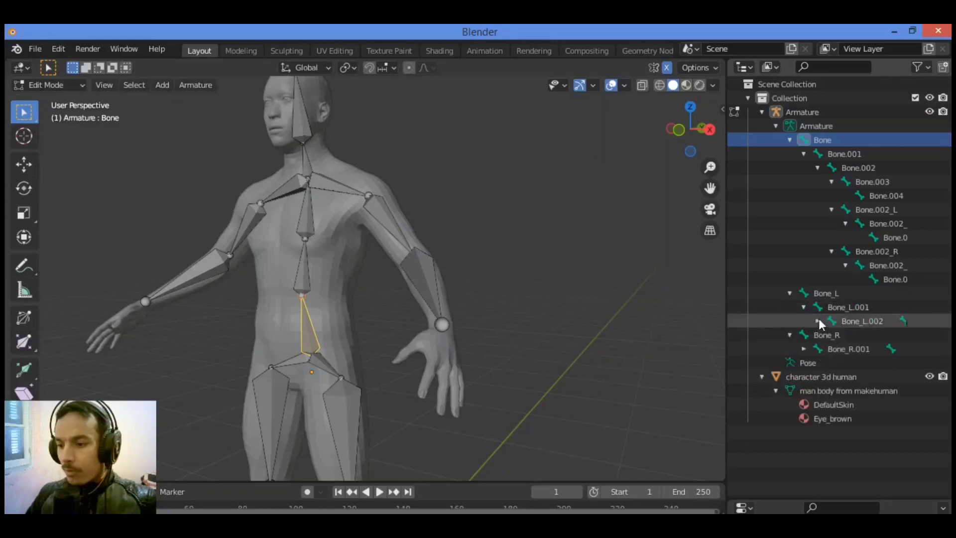
{"action": "left_click", "coordinate": [817, 320]}
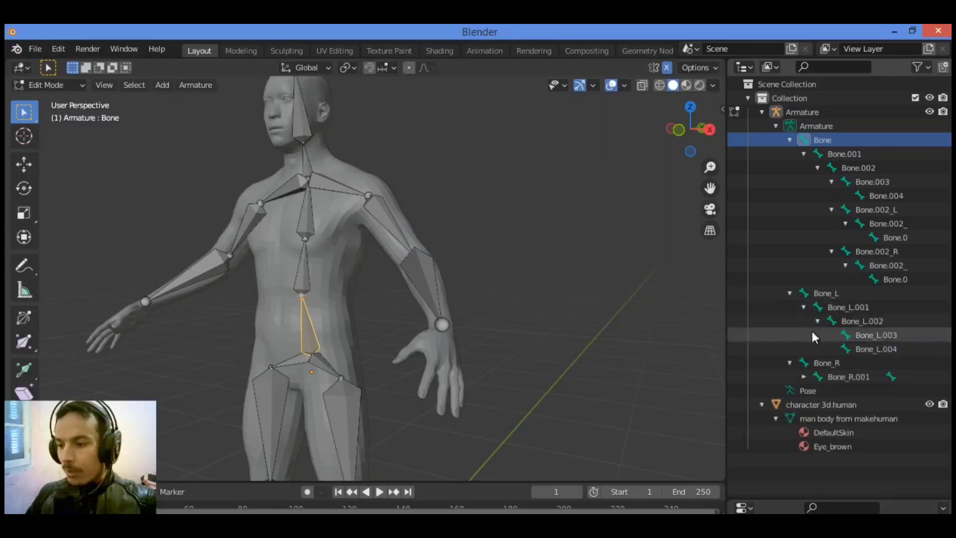
{"action": "left_click", "coordinate": [803, 377]}
{"action": "left_click", "coordinate": [818, 390]}
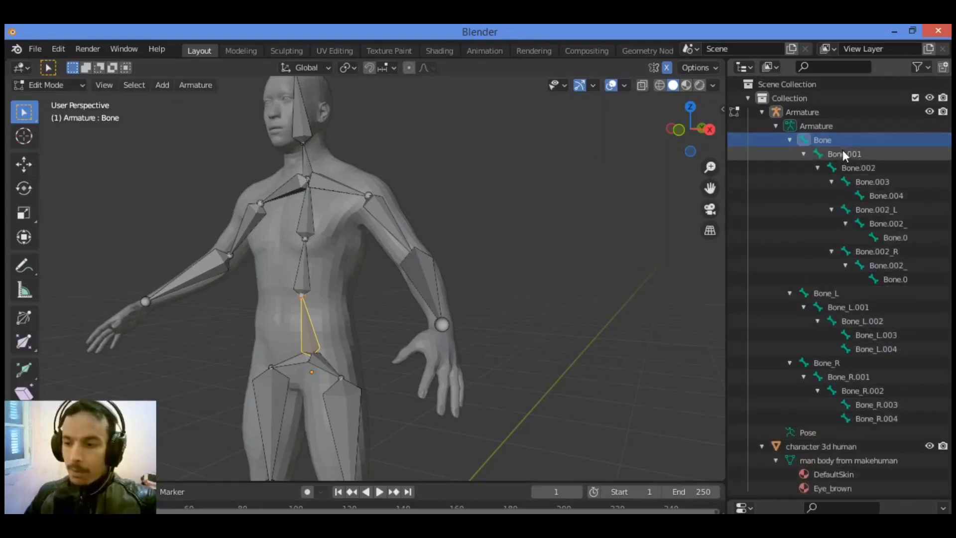
Step: Display the bone names in the viewport and turn off Deform for the root bone named Bone
{"action": "scroll", "coordinate": [806, 277], "scroll_direction": "down", "scroll_amount": 1}
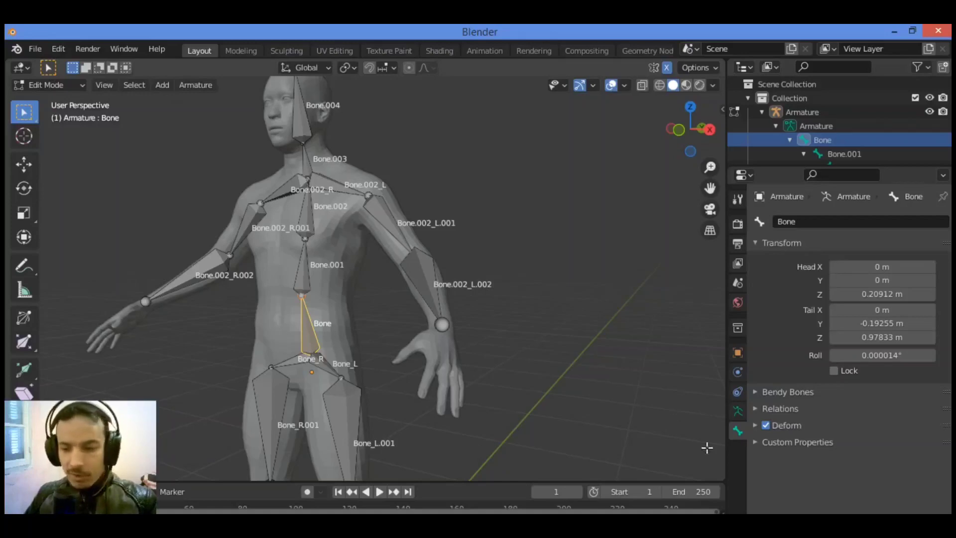
{"action": "scroll", "coordinate": [331, 329], "scroll_direction": "up", "scroll_amount": 3}
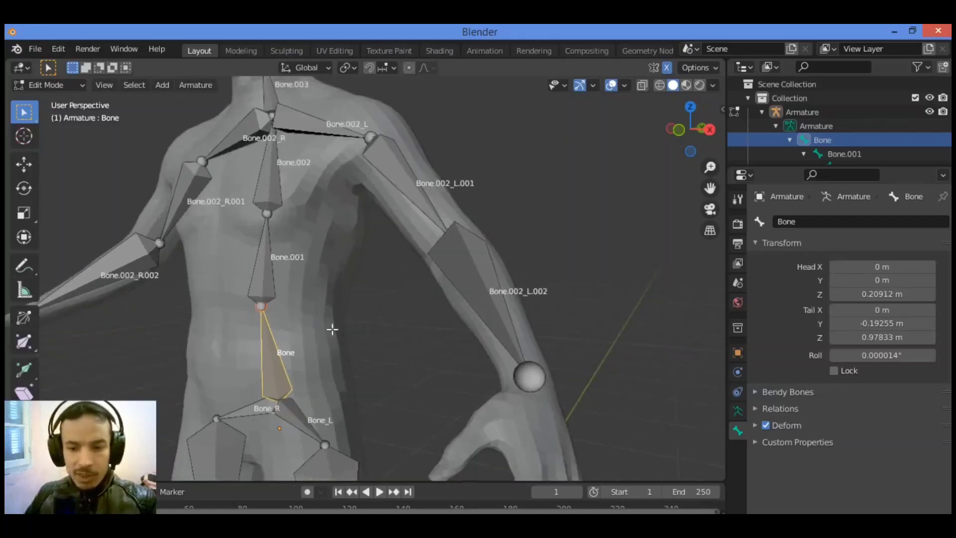
{"action": "scroll", "coordinate": [332, 329], "scroll_direction": "down", "scroll_amount": 2}
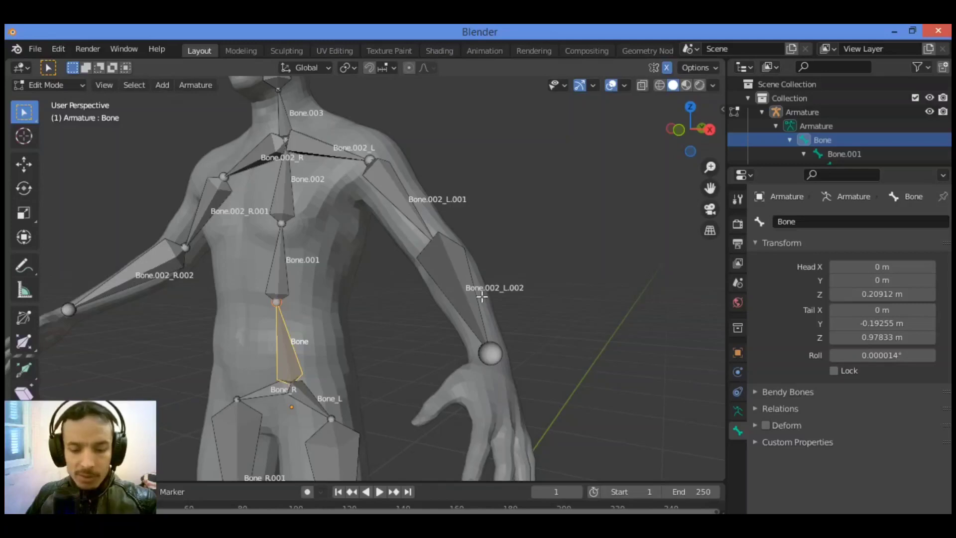
Step: Deselect the root bone, switch the armature from Edit Mode to Object Mode, and leave the armature unselected
{"action": "left_click", "coordinate": [536, 243]}
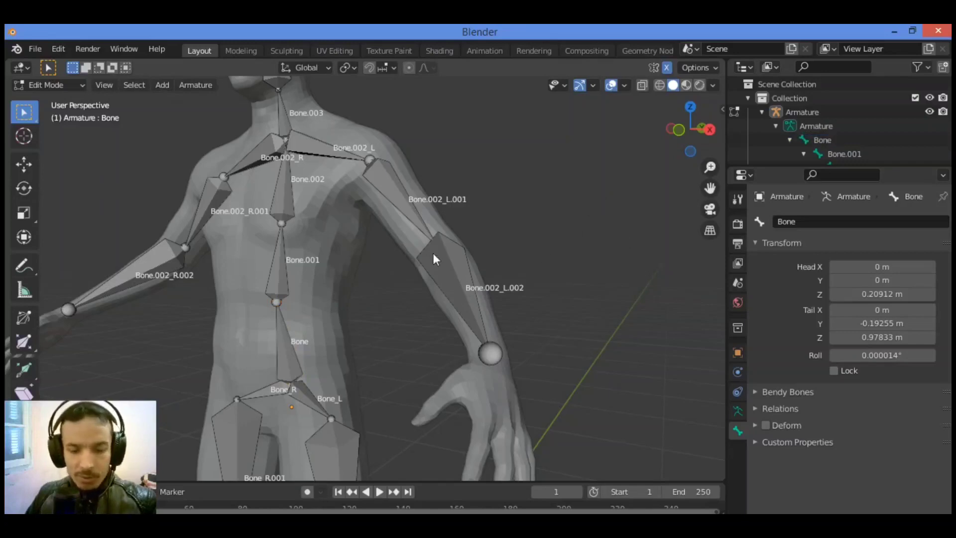
{"action": "key", "text": "Tab"}
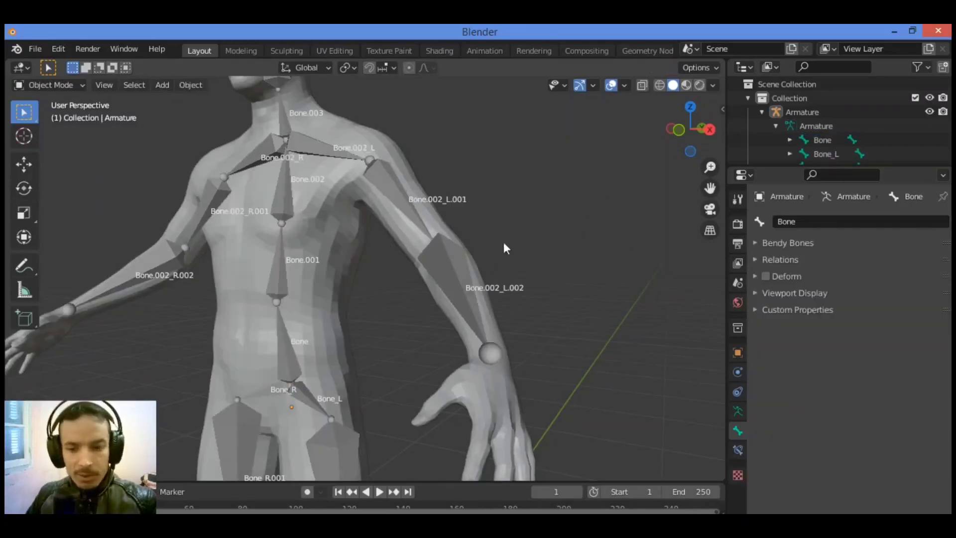
{"action": "left_click", "coordinate": [462, 238]}
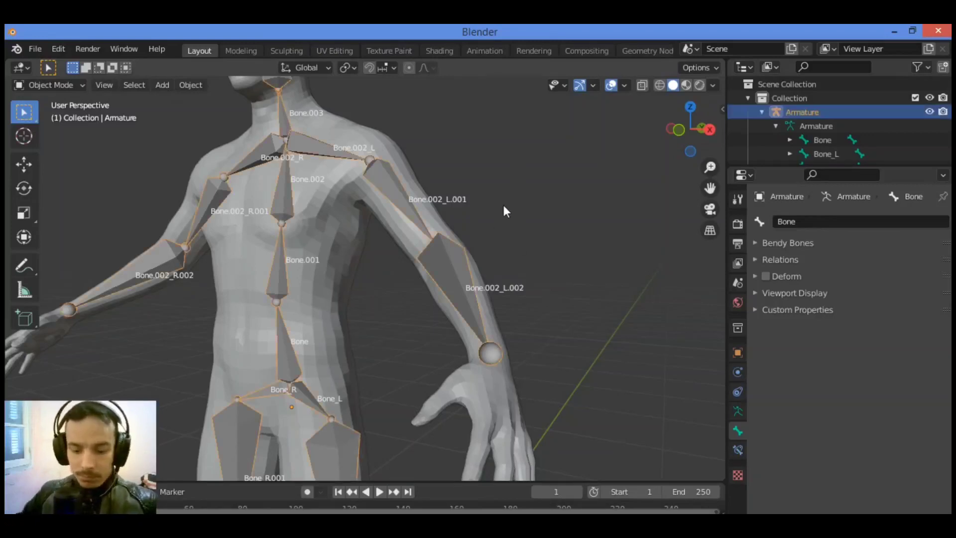
{"action": "left_click", "coordinate": [503, 211]}
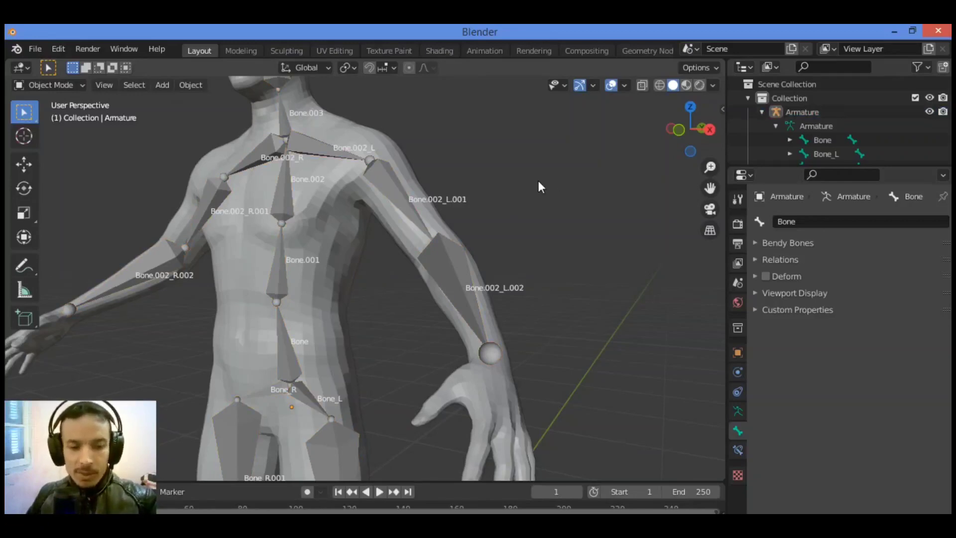
Step: Select the character 3d human mesh and show its modifier settings, checking the available modifiers without adding one
{"action": "left_click", "coordinate": [339, 127]}
{"action": "scroll", "coordinate": [432, 147], "scroll_direction": "down", "scroll_amount": 3}
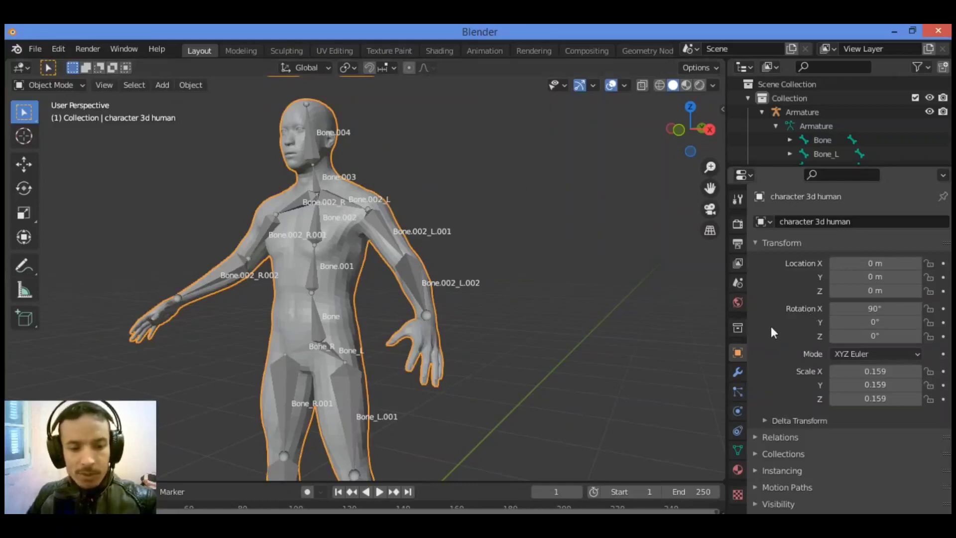
{"action": "left_click", "coordinate": [737, 374]}
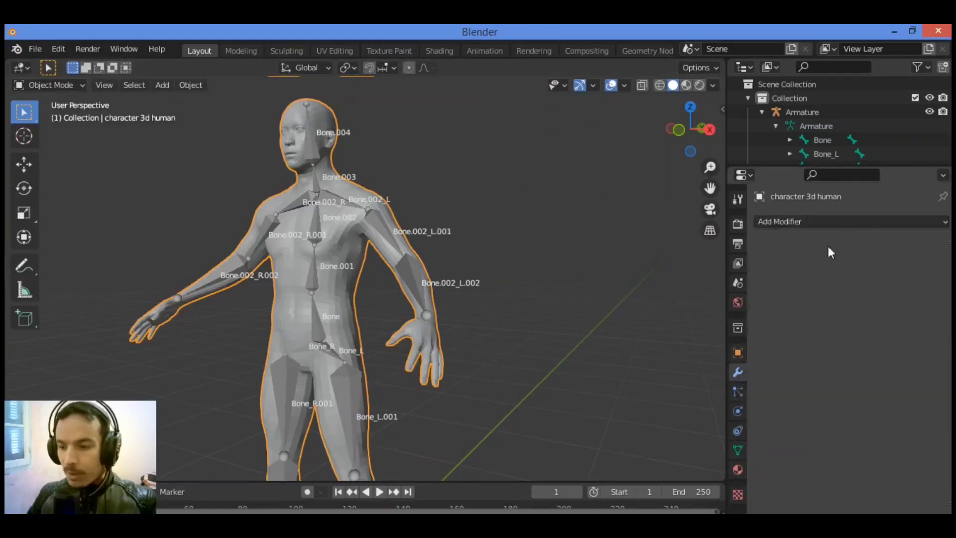
{"action": "left_click", "coordinate": [889, 223]}
{"action": "left_click", "coordinate": [889, 223]}
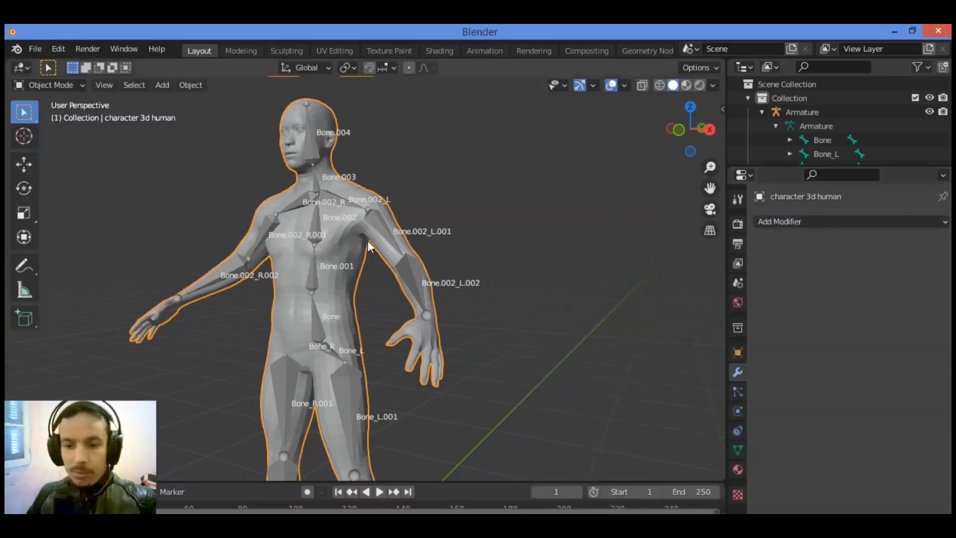